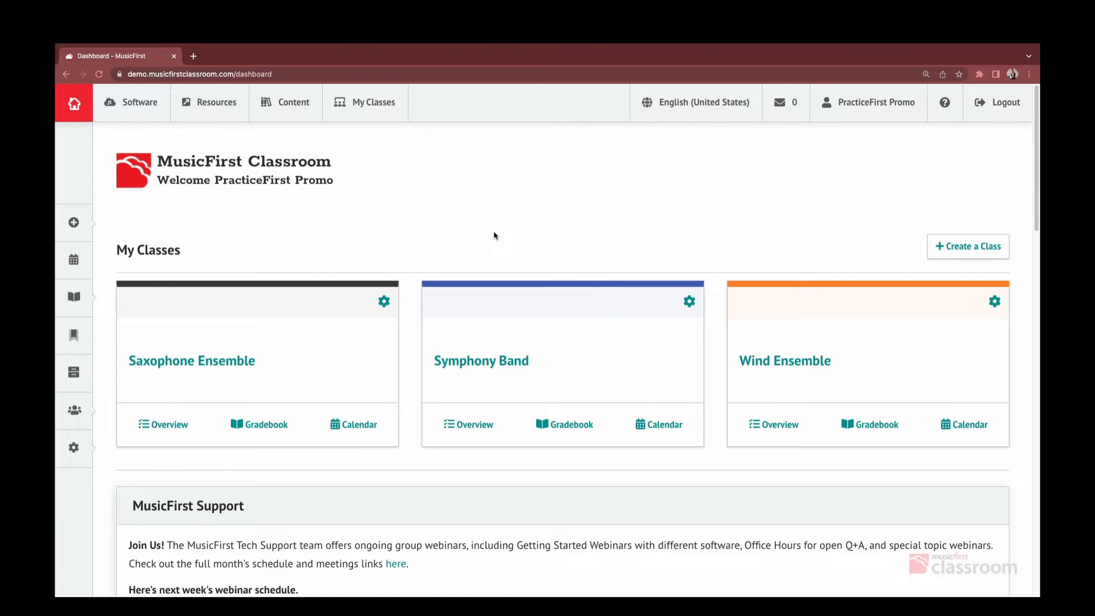
Step: Open the student management list of the Symphony Band class
click(494, 235)
mouse_move(81, 406)
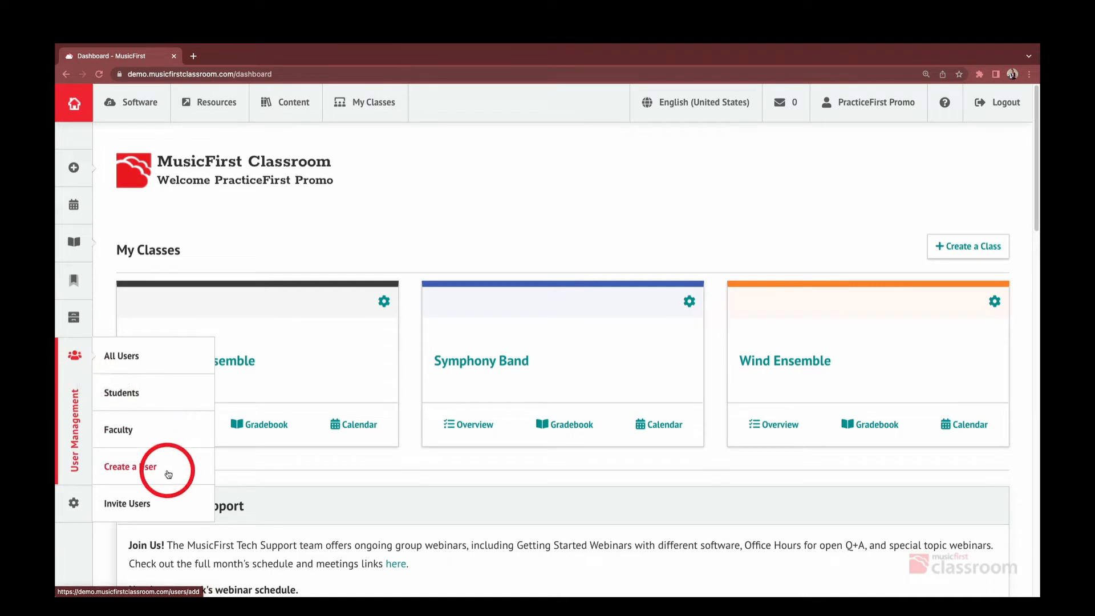
click(477, 363)
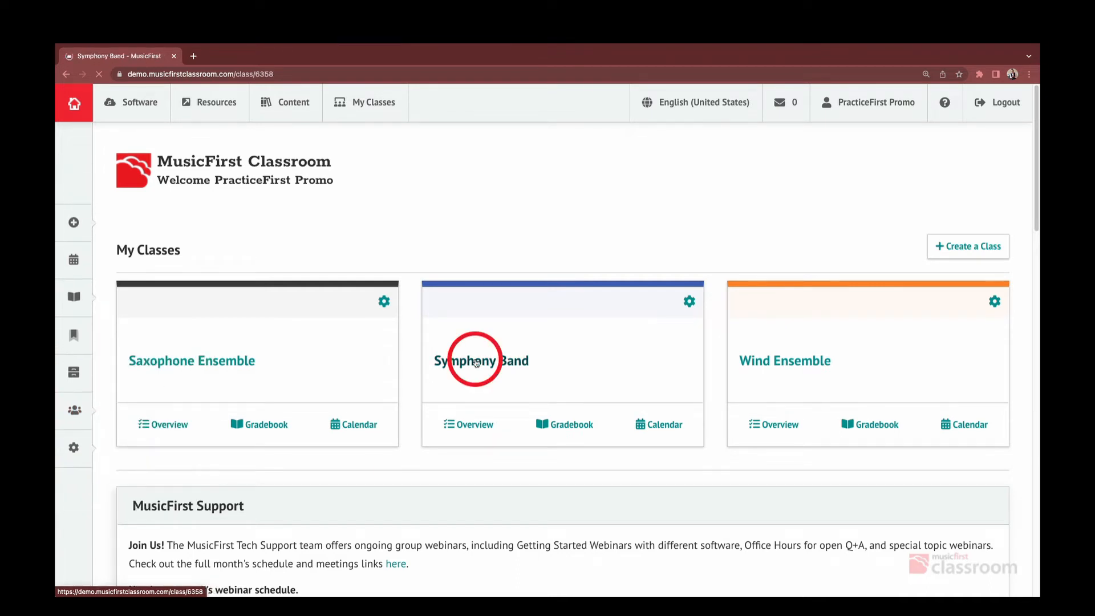
mouse_move(903, 149)
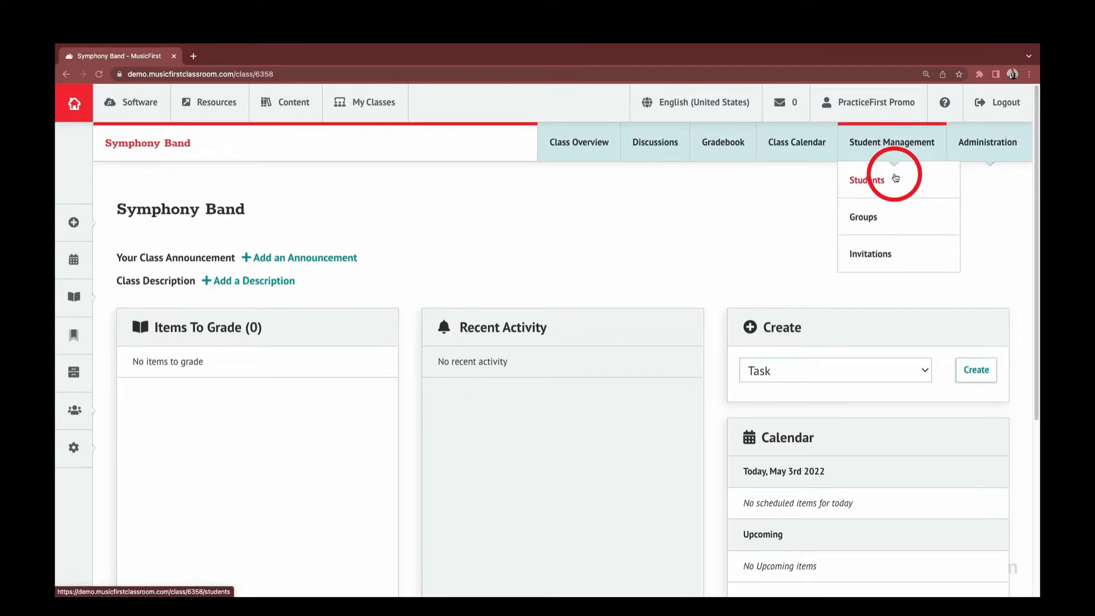
click(896, 178)
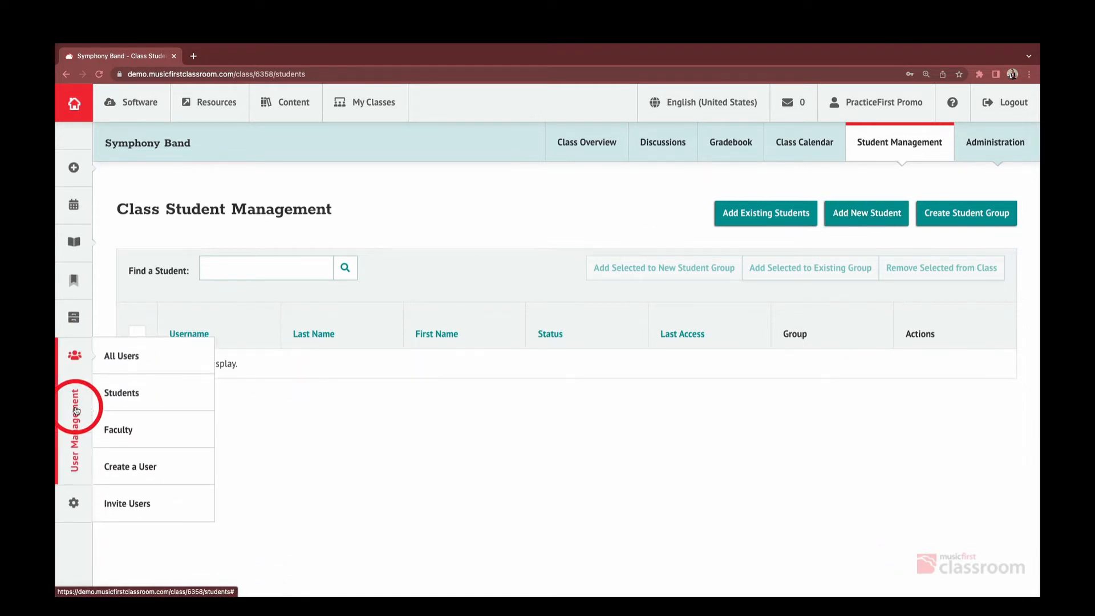
Step: Open the bulk upload form for new users from the list of all users and enable its Preview option
click(138, 356)
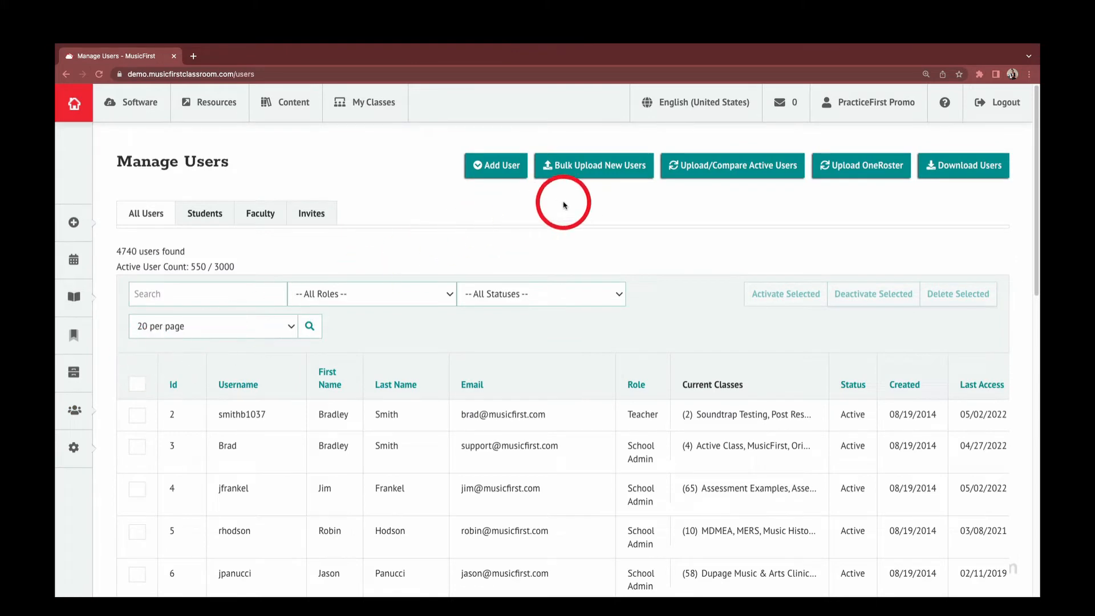
click(570, 165)
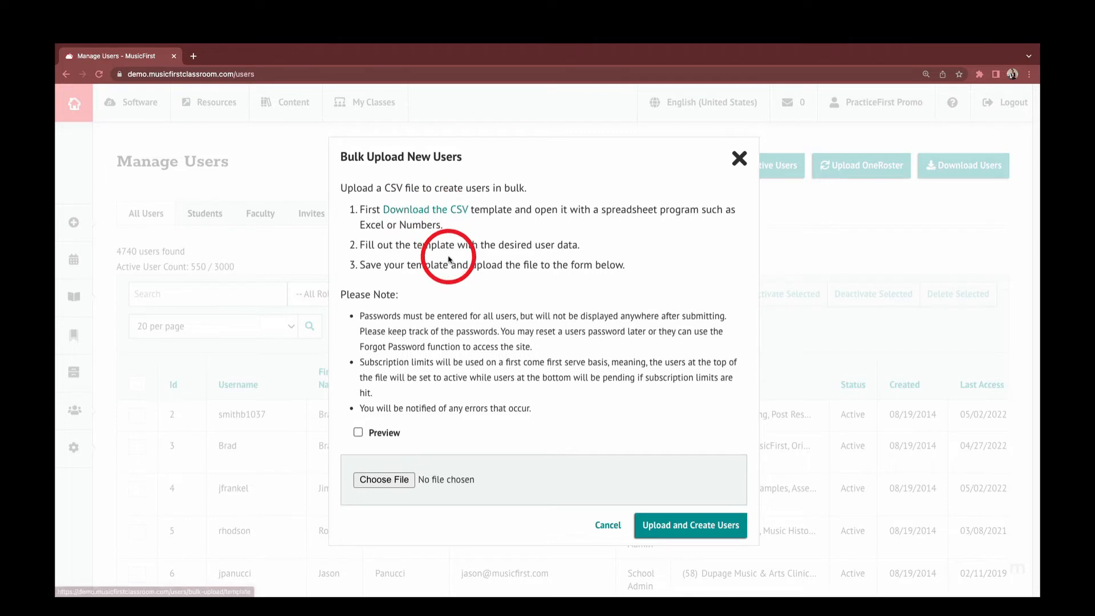
click(400, 434)
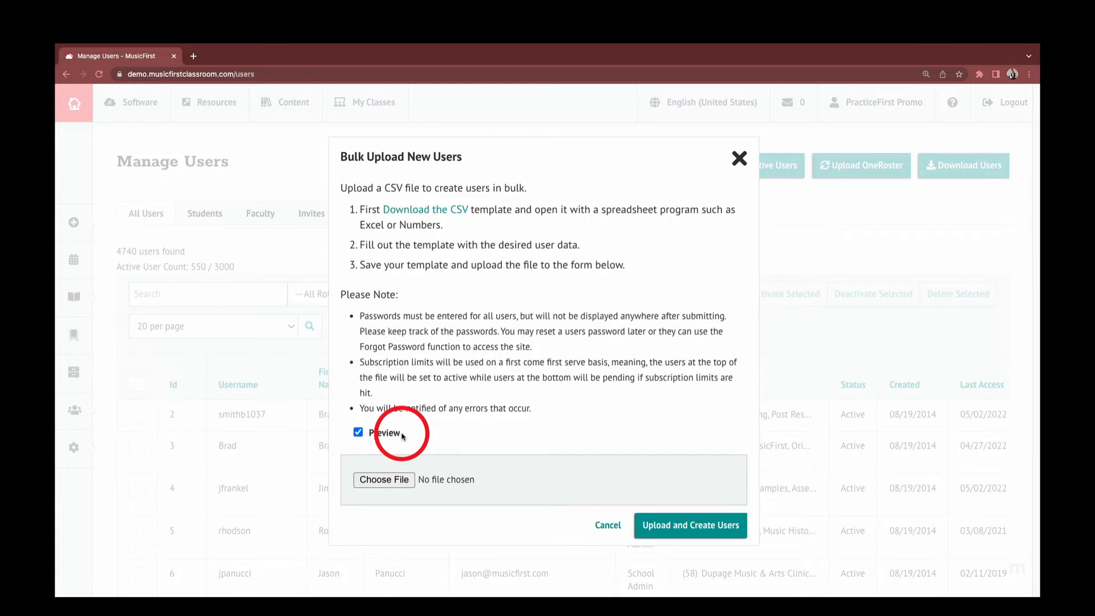
click(382, 436)
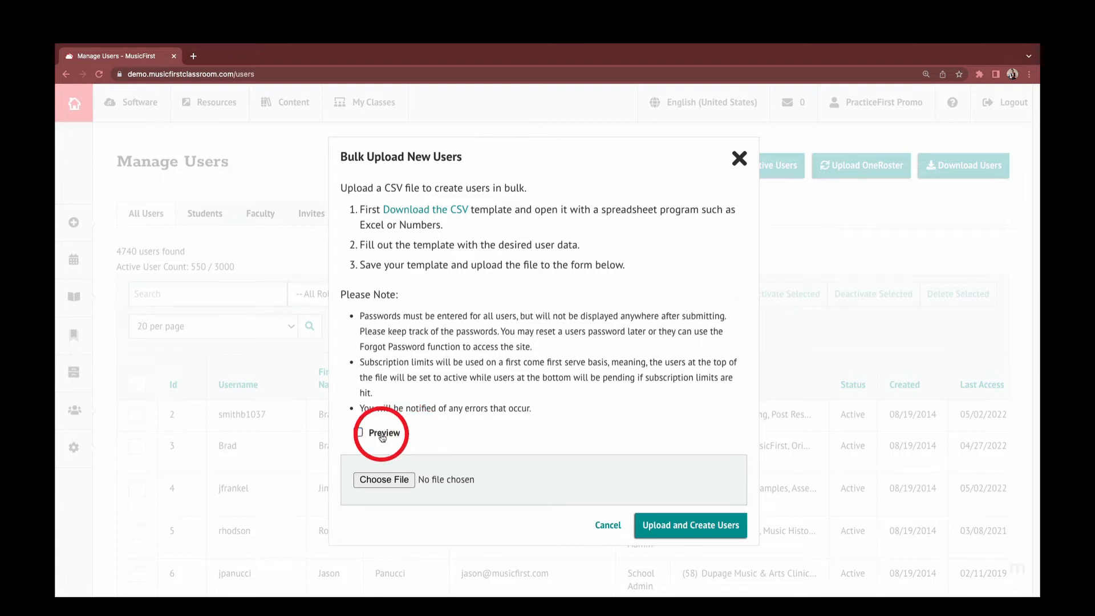
click(382, 437)
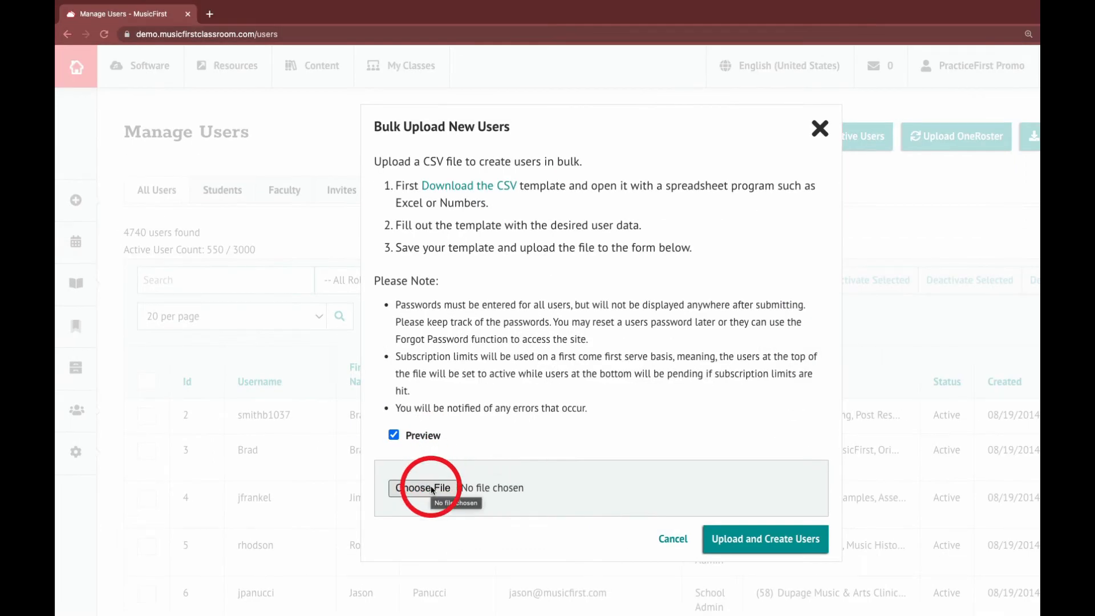
Step: Choose the file "Saxophone Ensemble, User Upload.csv" from the Desktop and submit it to preview the bulk upload
click(432, 489)
click(457, 264)
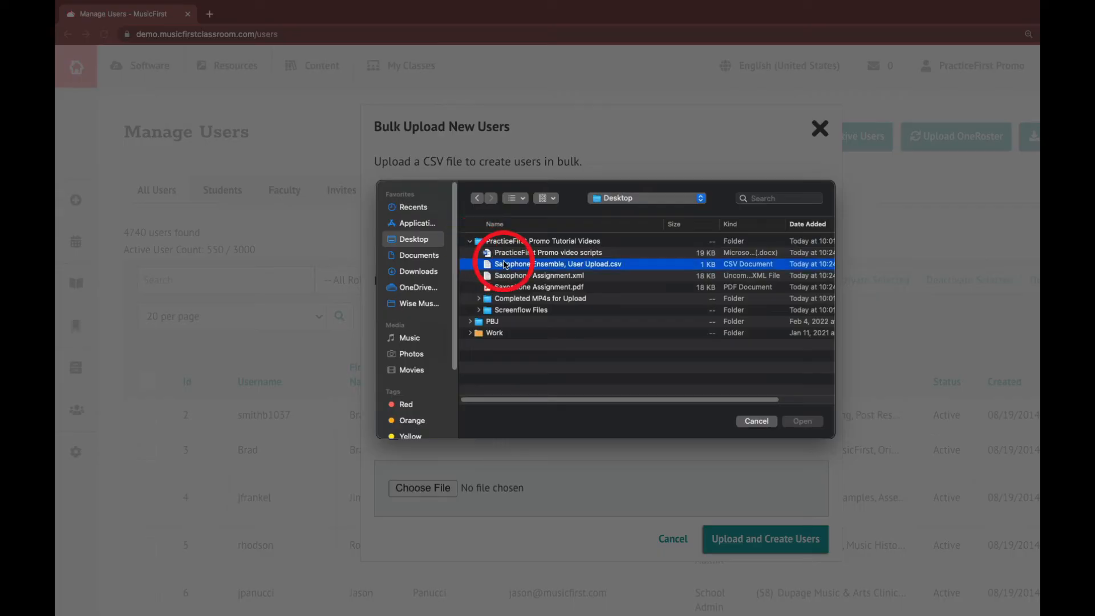
click(803, 421)
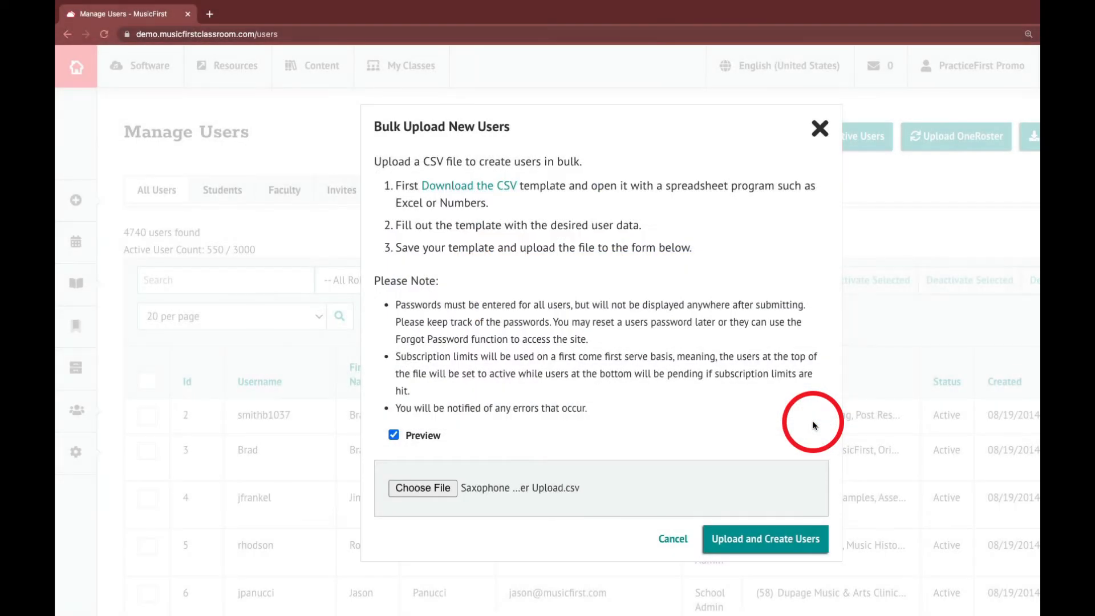
click(773, 538)
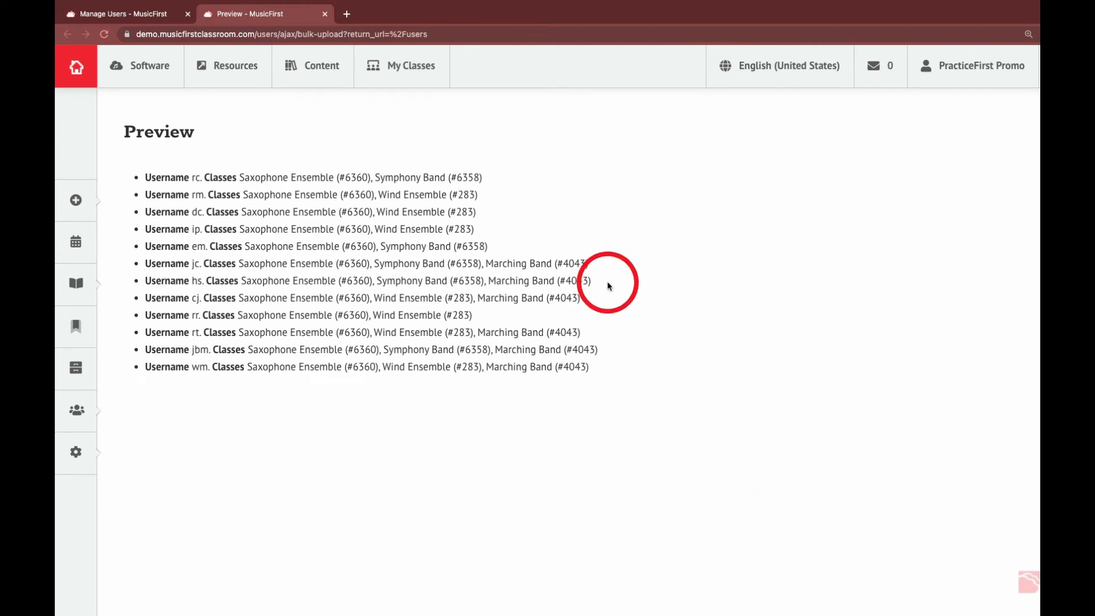
Step: Close the preview, upload the CSV with Preview turned off to create the users, and sort the user list by Id
click(325, 14)
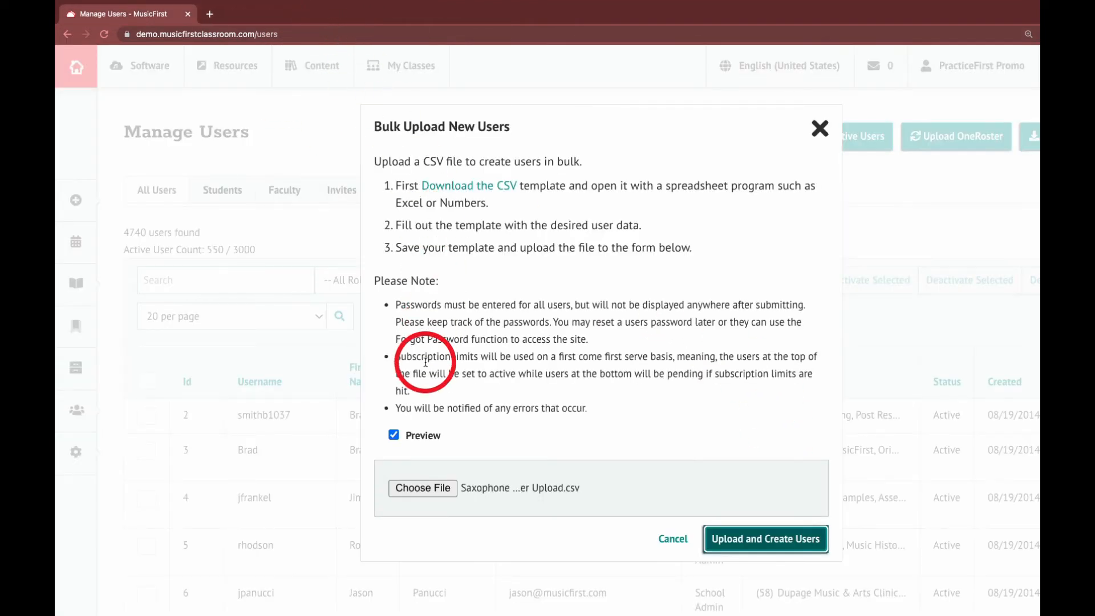
click(394, 435)
click(791, 535)
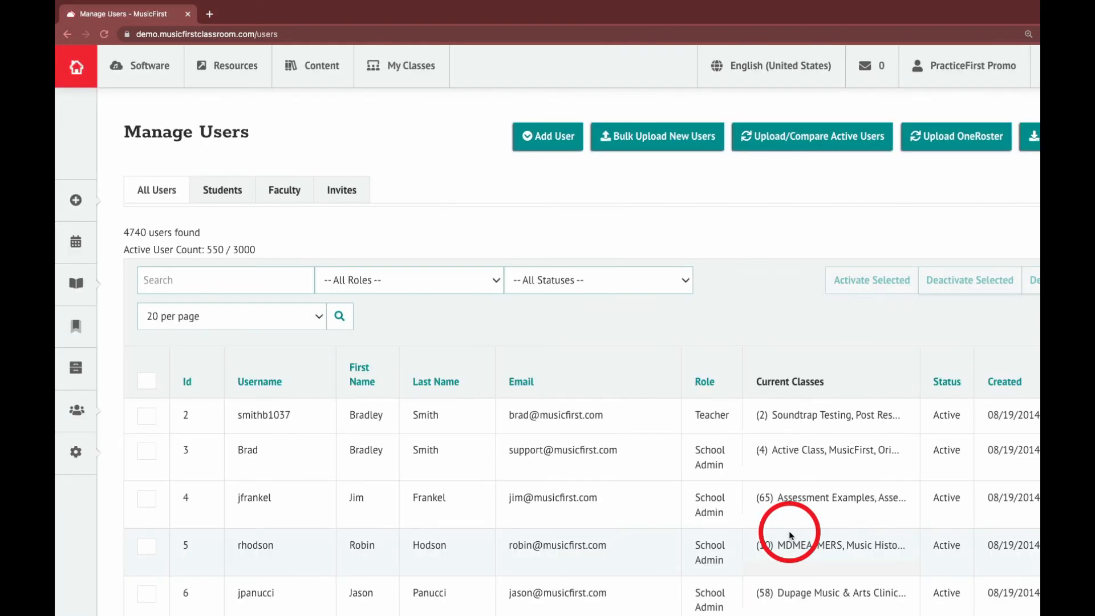
click(188, 382)
scroll(262, 223, down, 4)
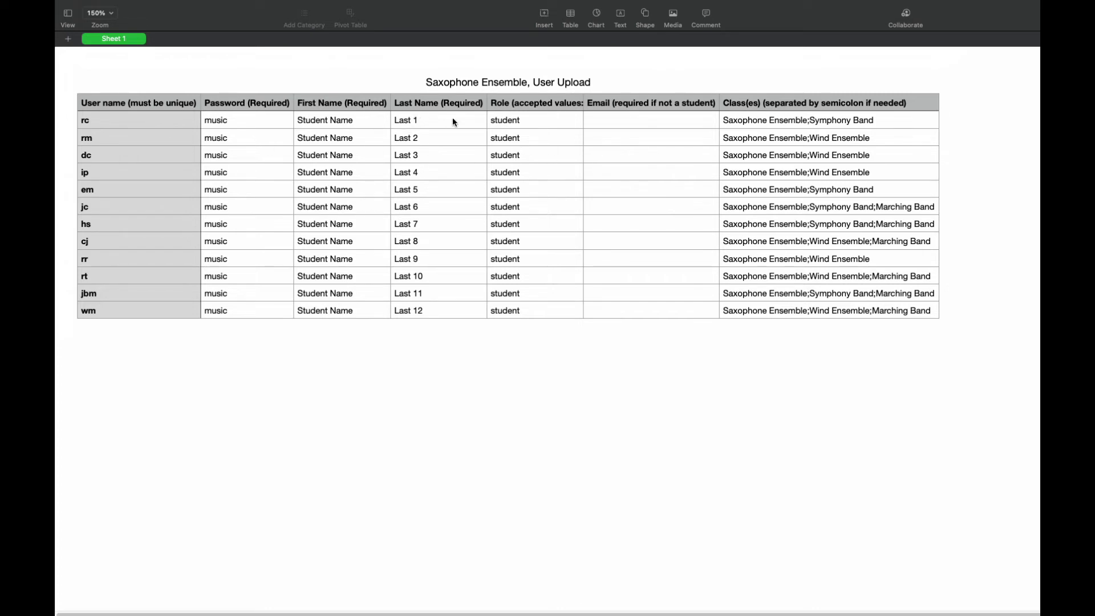
Step: In the Saxophone Ensemble, User Upload spreadsheet, examine the accepted role values and the first student's role and email cells
click(553, 118)
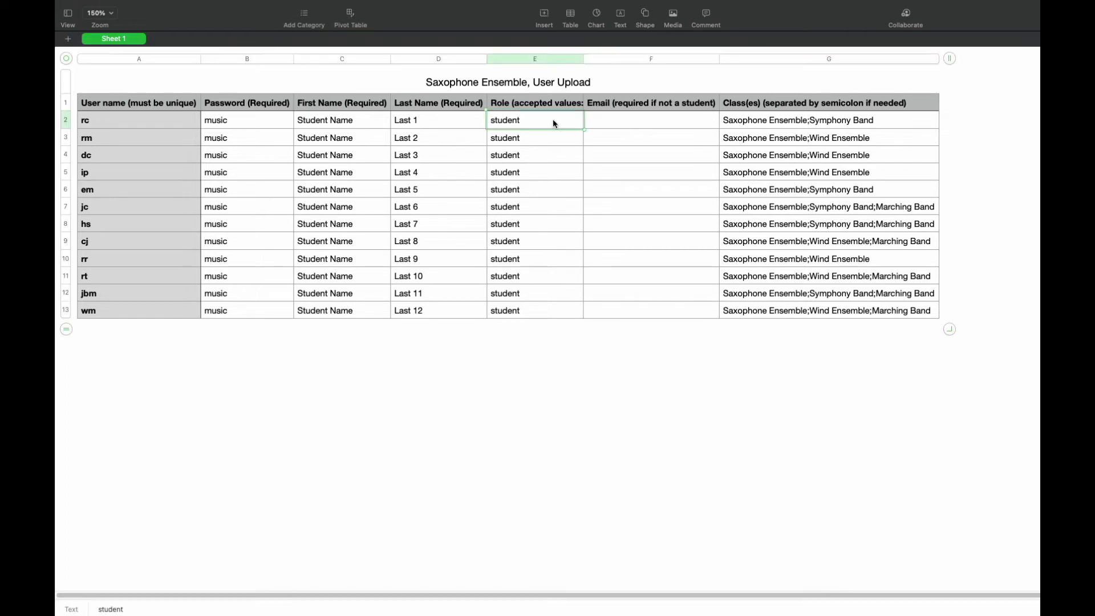
click(554, 104)
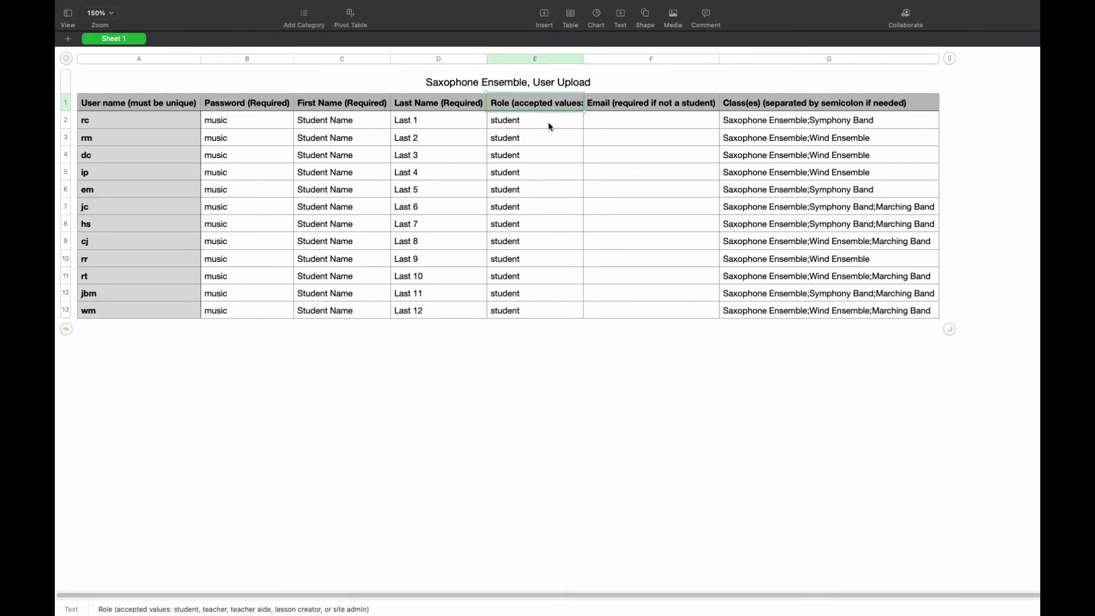
click(549, 122)
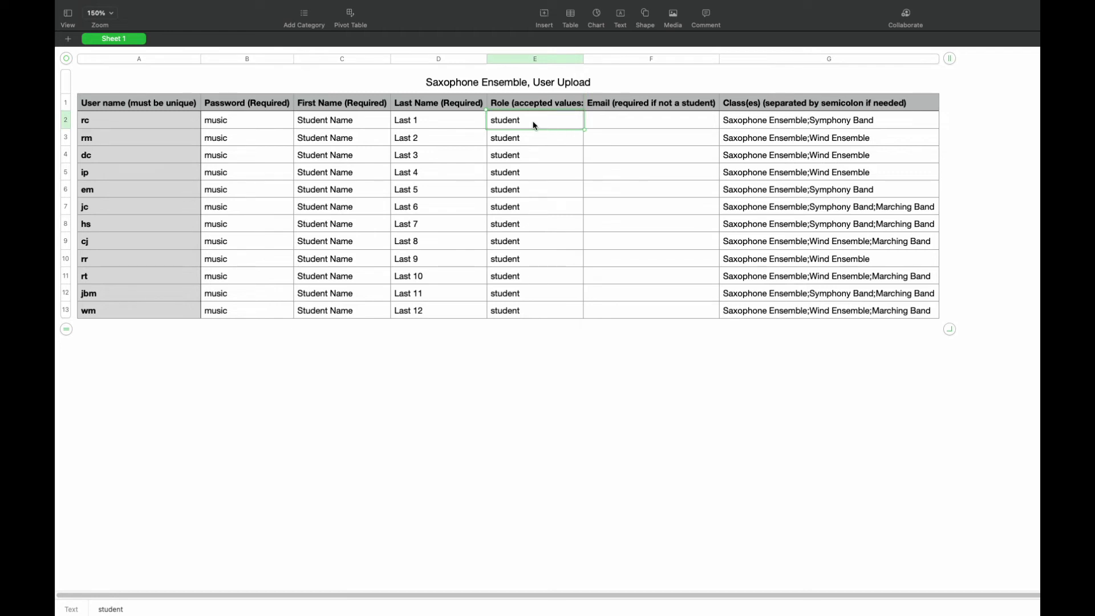
click(628, 124)
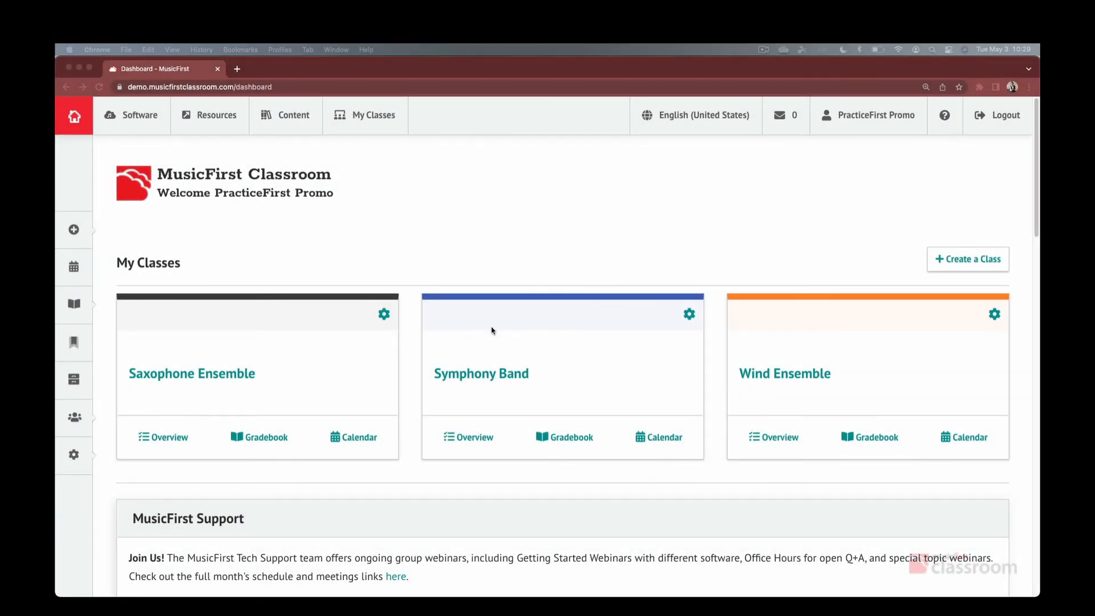
Step: Create 5 student invitations for the Symphony Band class
click(487, 379)
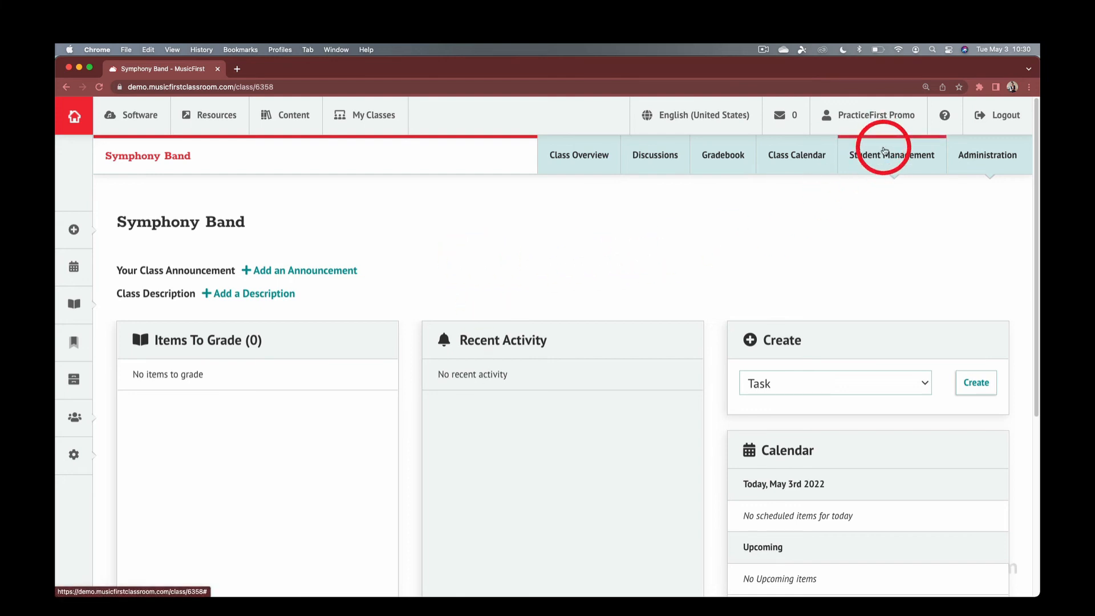
click(885, 151)
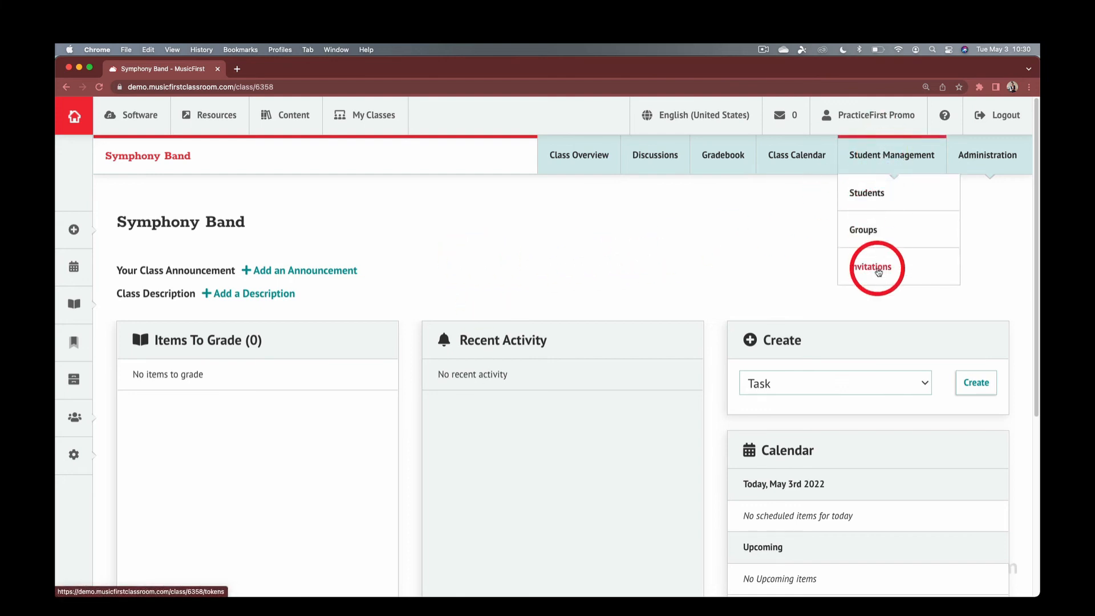
click(879, 273)
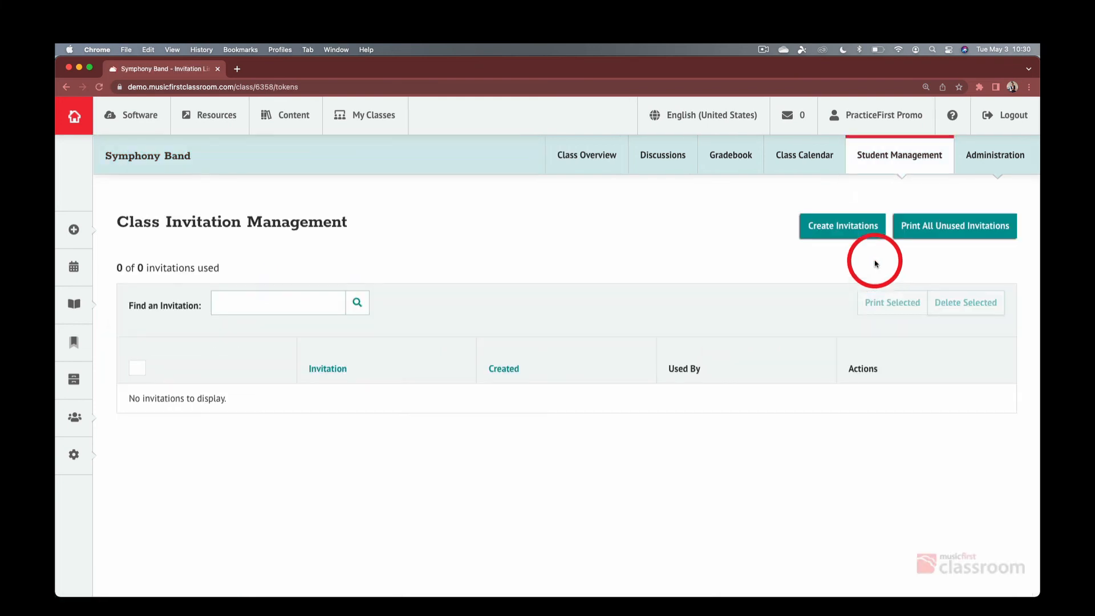
click(851, 223)
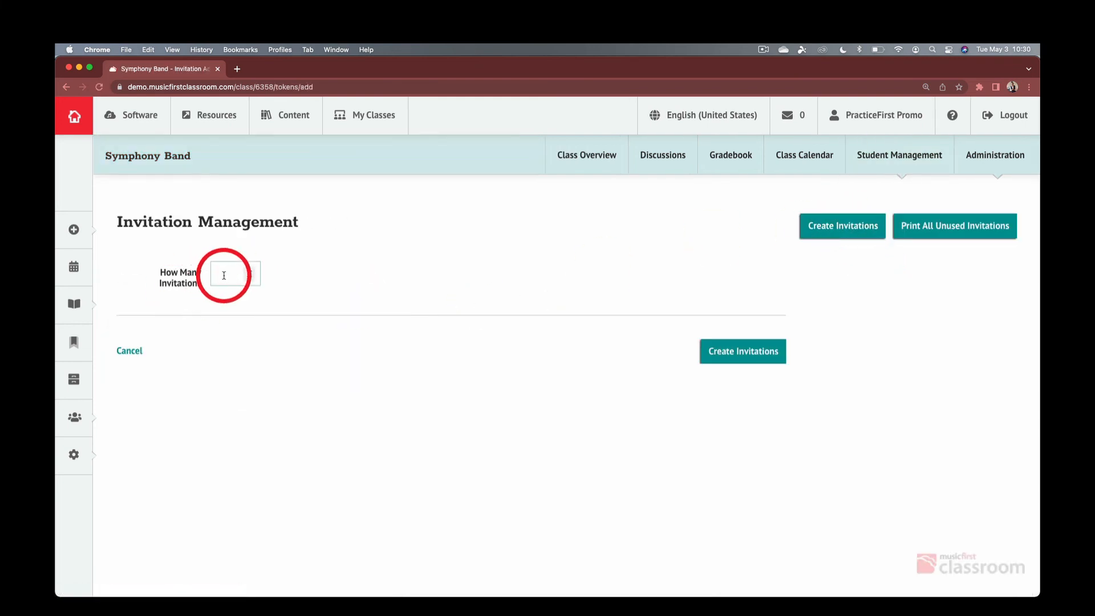
click(224, 275)
text(5)
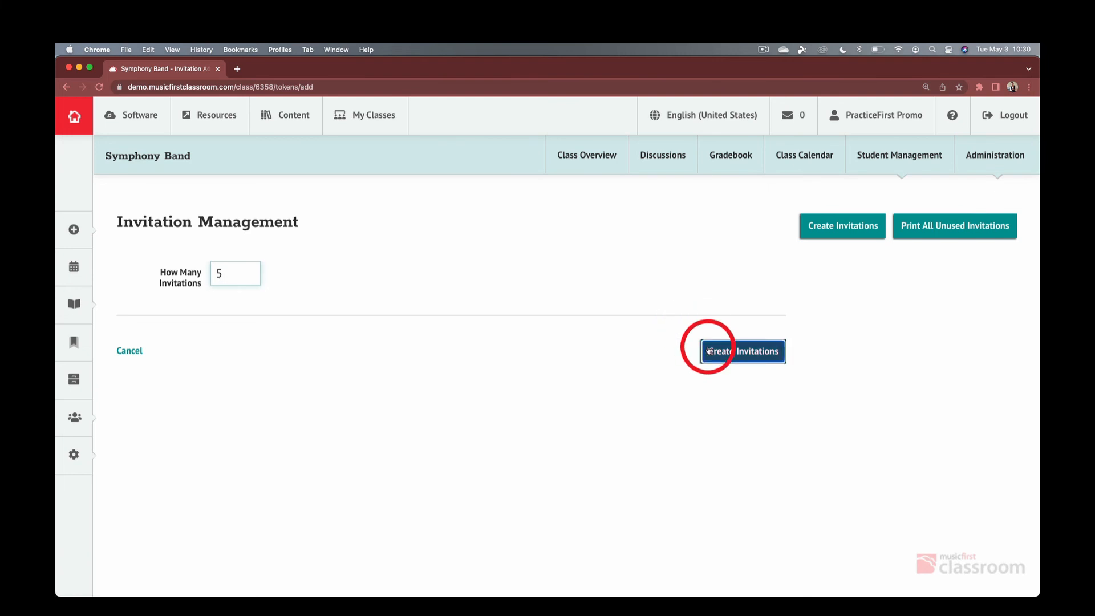
click(709, 350)
click(139, 425)
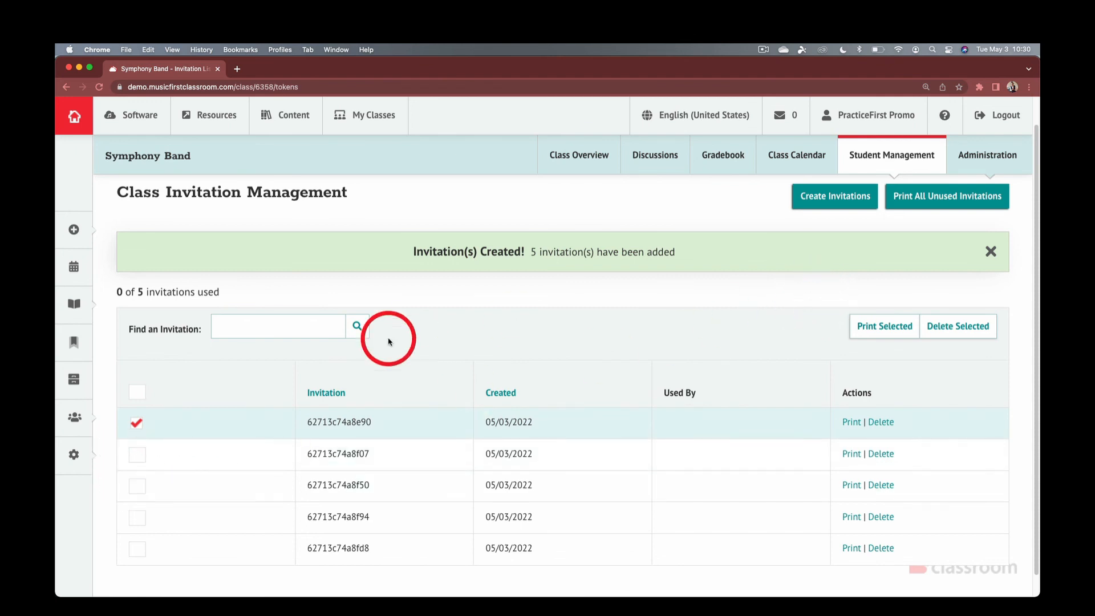
click(137, 425)
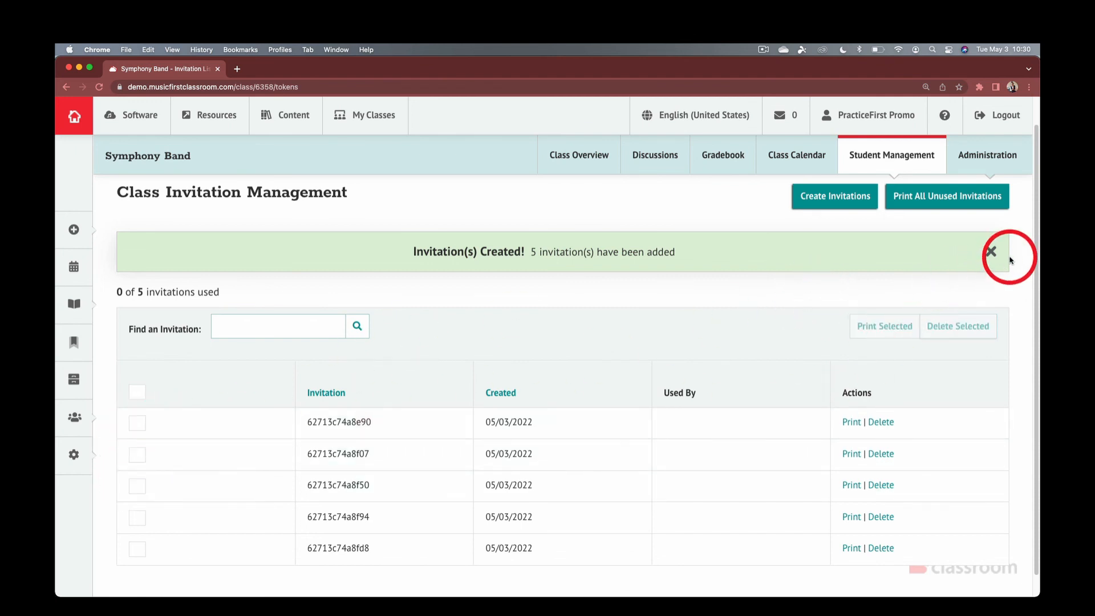